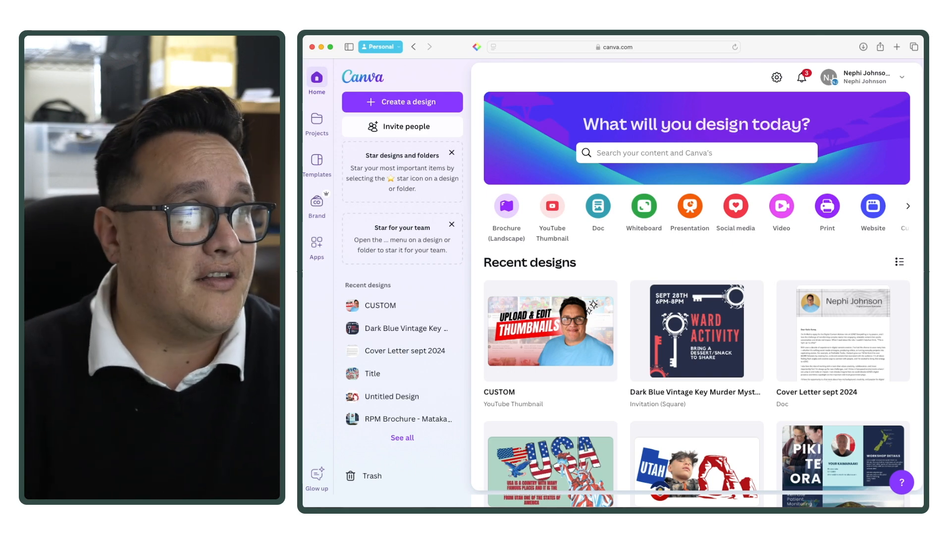
# Step: Create a new blank YouTube Thumbnail design at 1280 × 720 px by searching for "YouTube thumbnail"
pyautogui.click(400, 102)
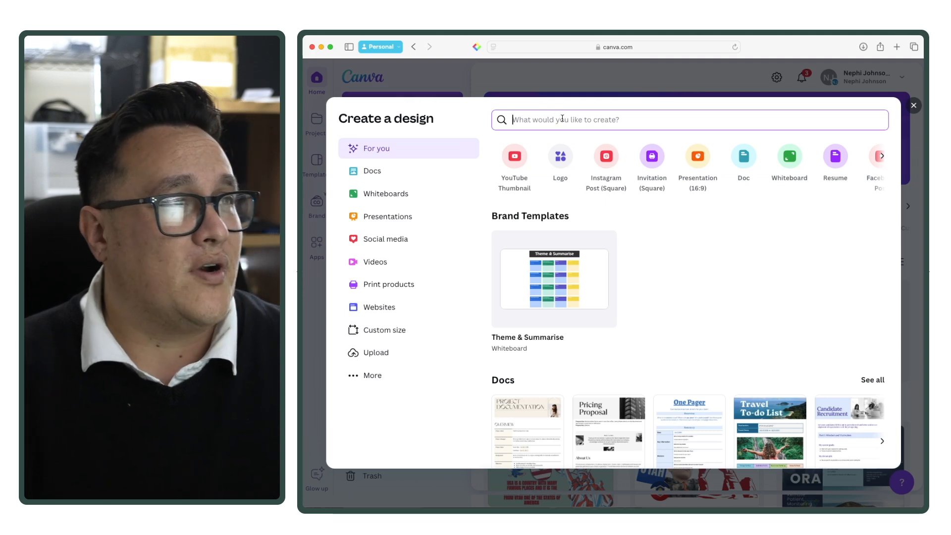
pyautogui.write('you')
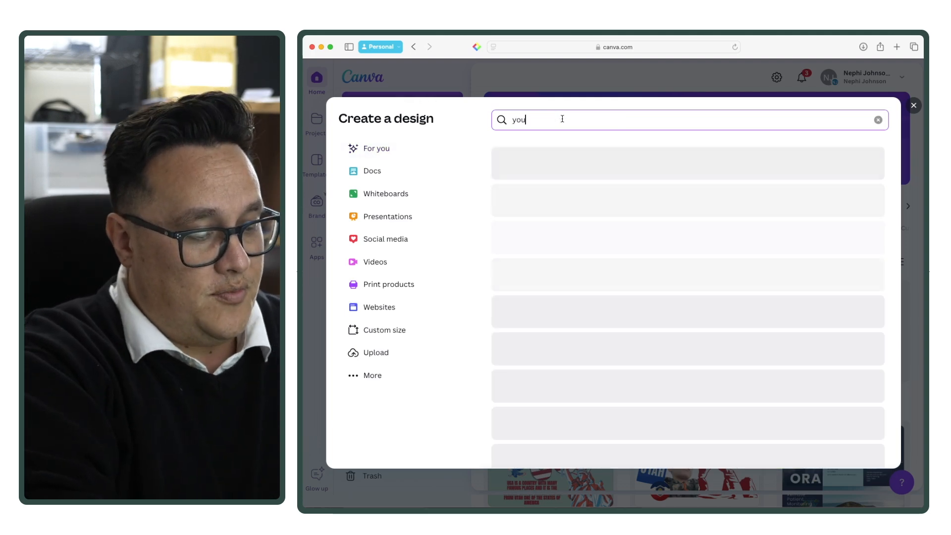
pyautogui.write('tubew th')
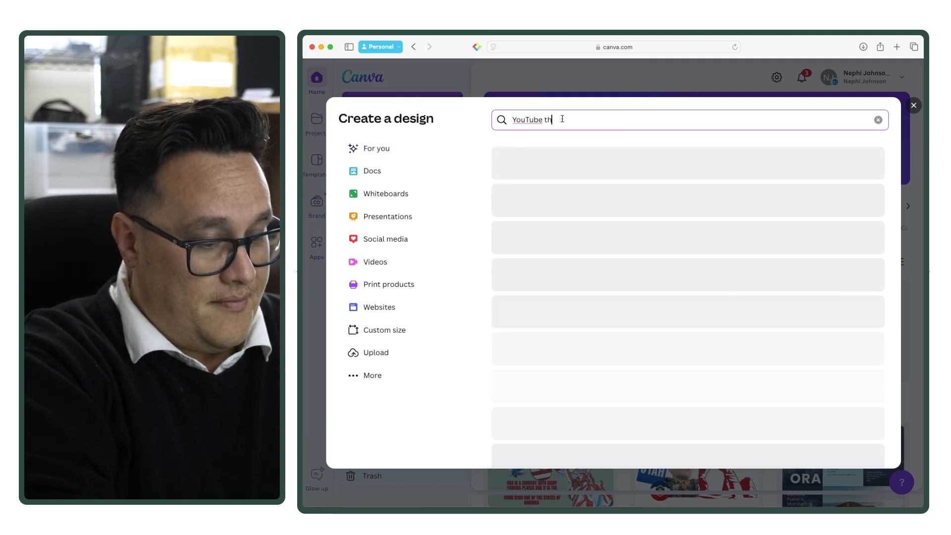
pyautogui.write('umbnail')
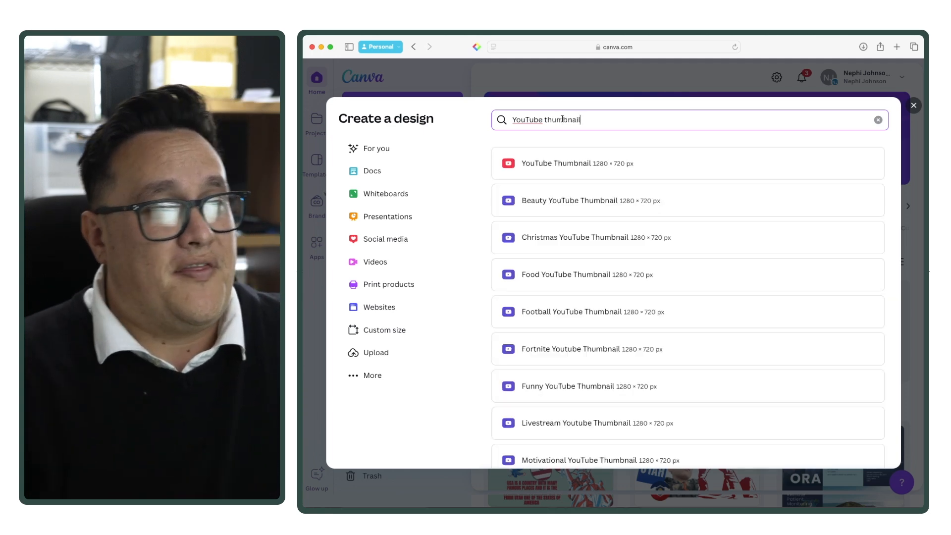
pyautogui.click(554, 163)
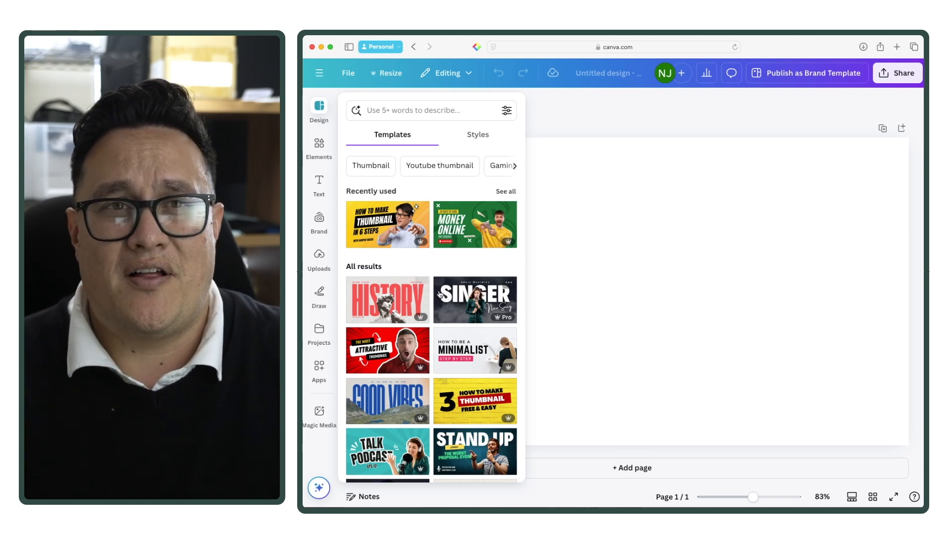
# Step: Fill the blank page with the uploaded crossed-arms portrait, keeping the man on the right and empty grey wall on the left
pyautogui.click(624, 263)
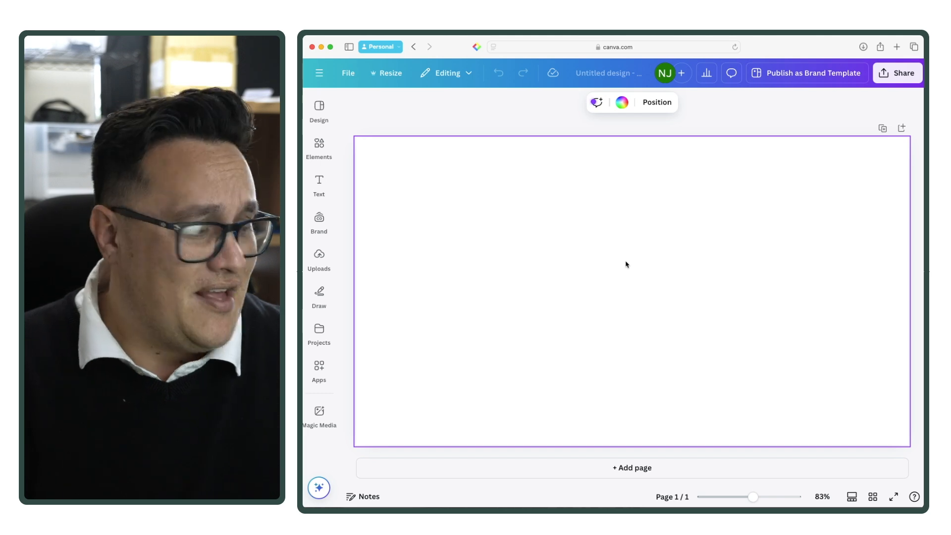
pyautogui.click(319, 258)
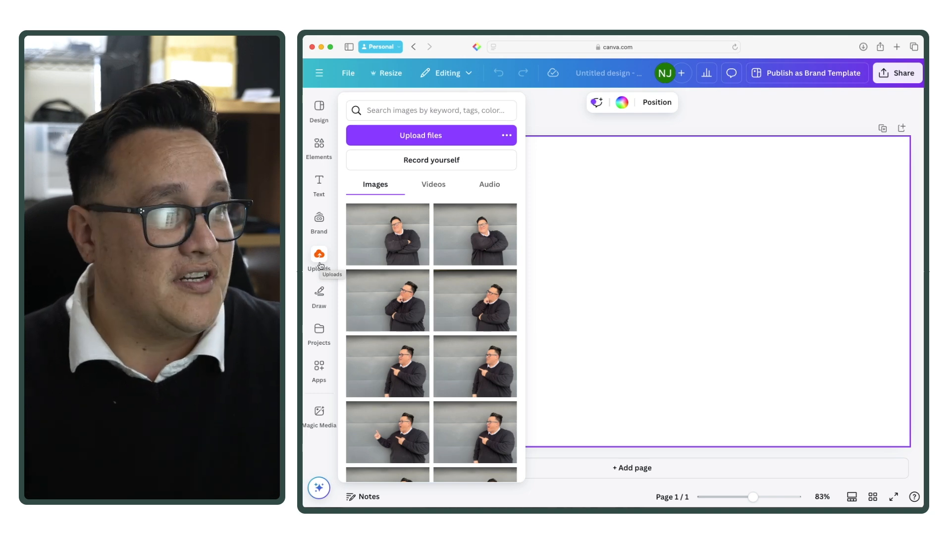
pyautogui.click(321, 266)
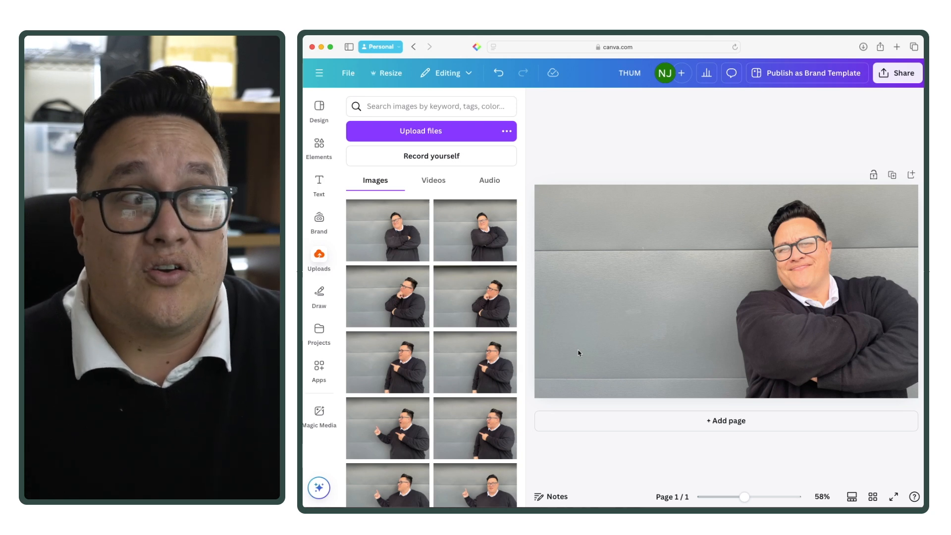
pyautogui.click(578, 352)
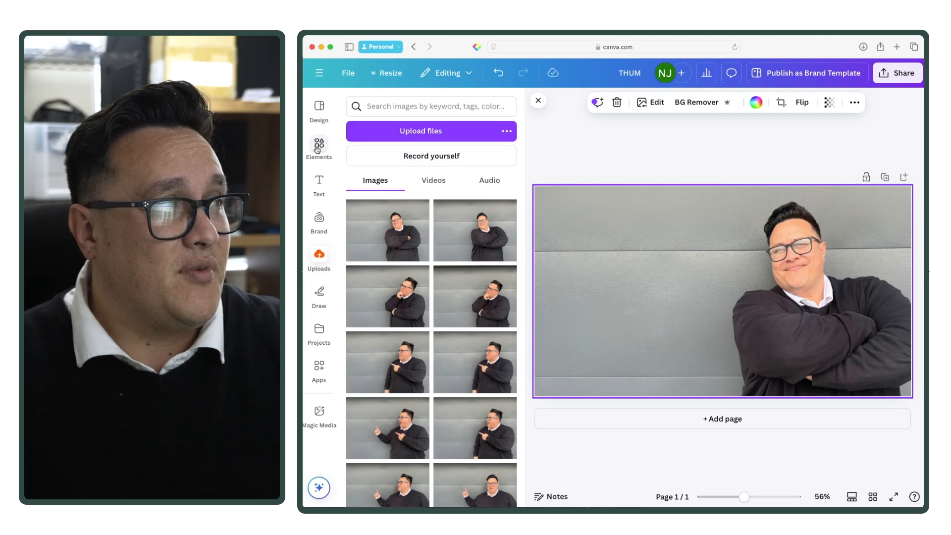
# Step: Add two text boxes to the thumbnail using the Brand Kit's Title style
pyautogui.click(320, 180)
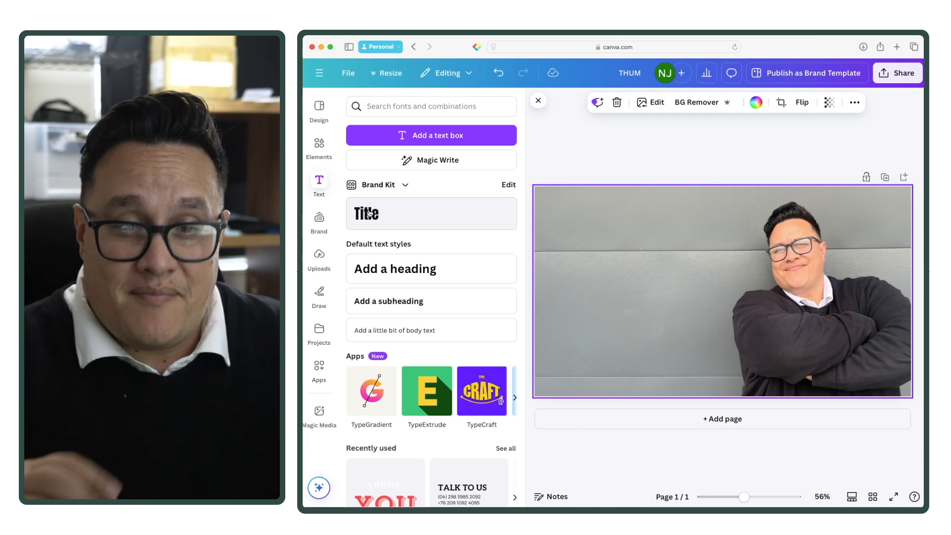
pyautogui.click(365, 220)
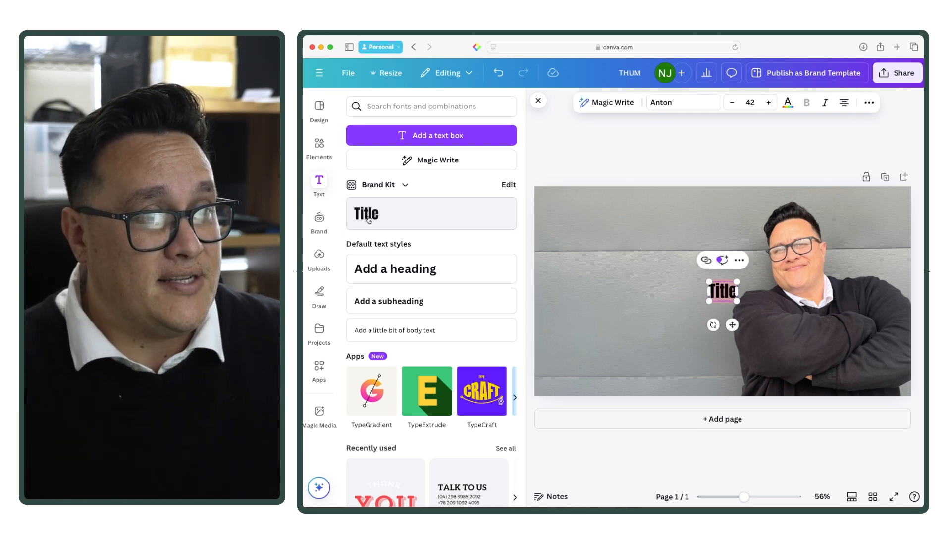
pyautogui.click(366, 220)
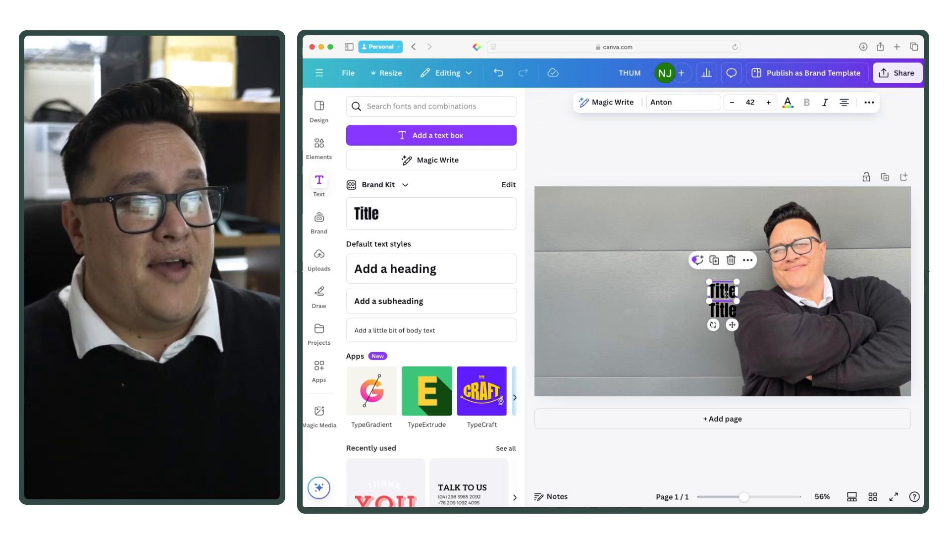
# Step: Change one title to "YouTube", tilt it about -3°, enlarge it to about size 92.7 and place it at the photo's upper left
pyautogui.moveTo(731, 293); pyautogui.dragTo(680, 282)
pyautogui.moveTo(608, 262); pyautogui.dragTo(602, 258)
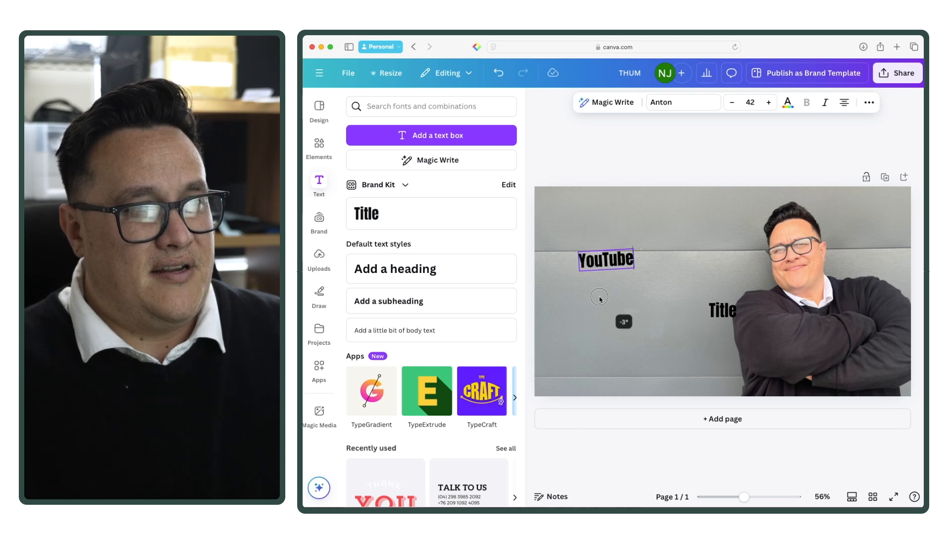
pyautogui.moveTo(633, 253); pyautogui.dragTo(696, 219)
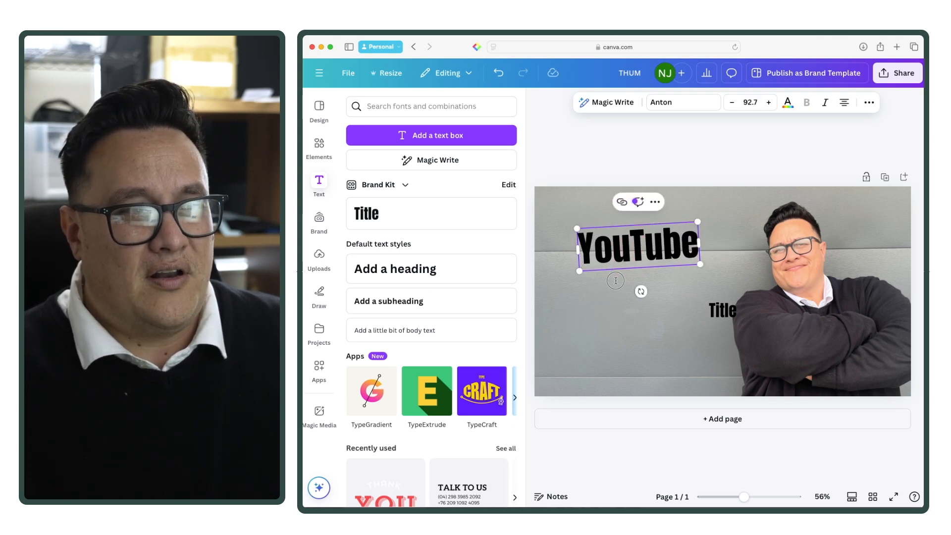
pyautogui.moveTo(613, 261); pyautogui.dragTo(586, 249)
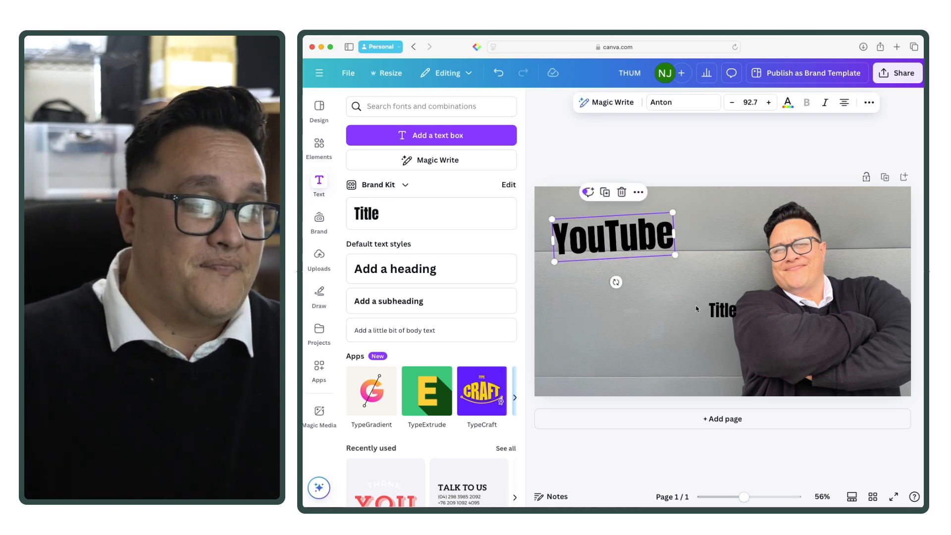
# Step: Change the other title to "THUMBNAILS" at about size 118, with a matching tilt, and align it directly beneath "YouTube"
pyautogui.click(722, 310)
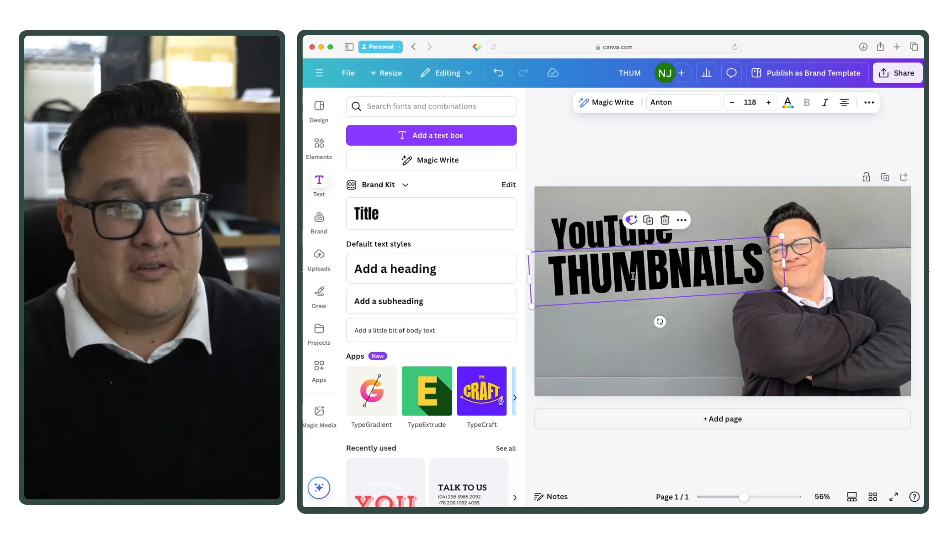
pyautogui.moveTo(583, 226); pyautogui.dragTo(579, 227)
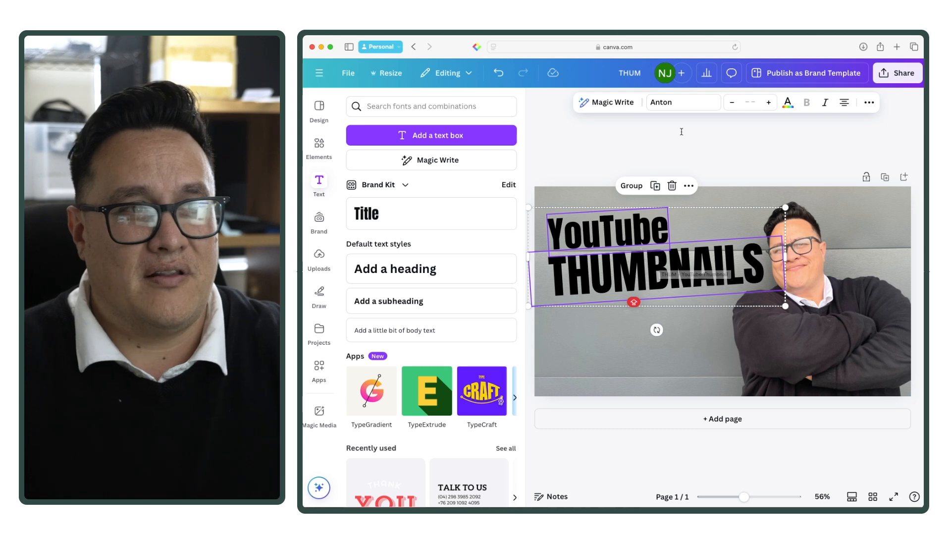
# Step: Recolour both title texts white and apply the Lift text effect with increased intensity
pyautogui.click(789, 105)
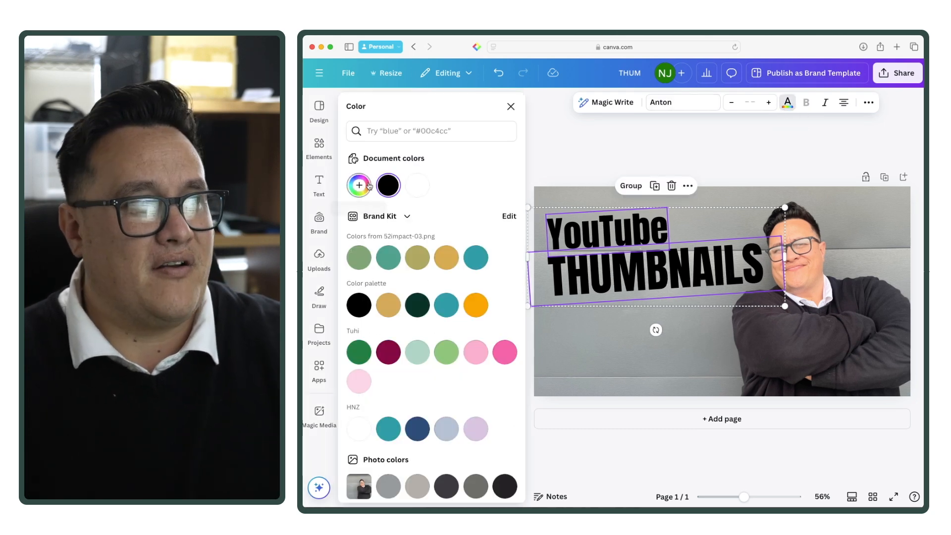
pyautogui.click(417, 185)
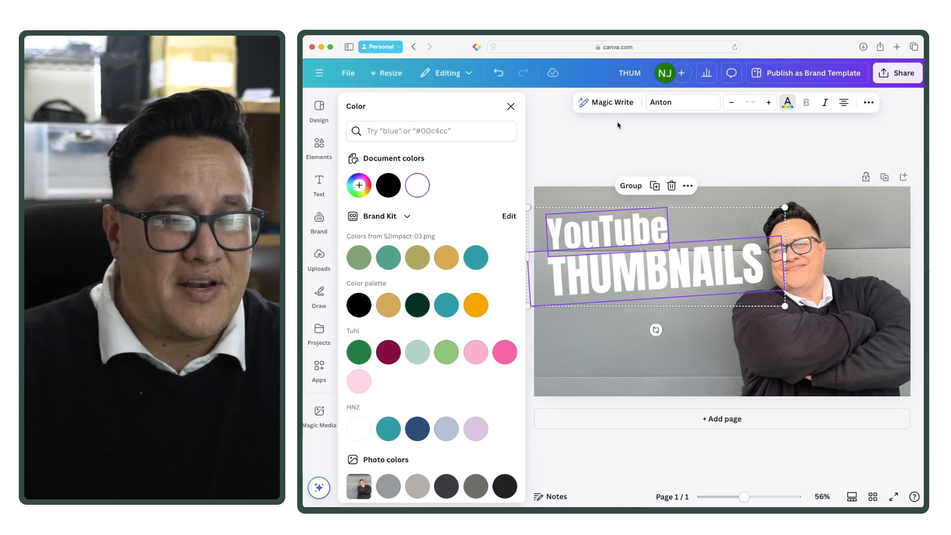
pyautogui.click(868, 102)
pyautogui.click(738, 125)
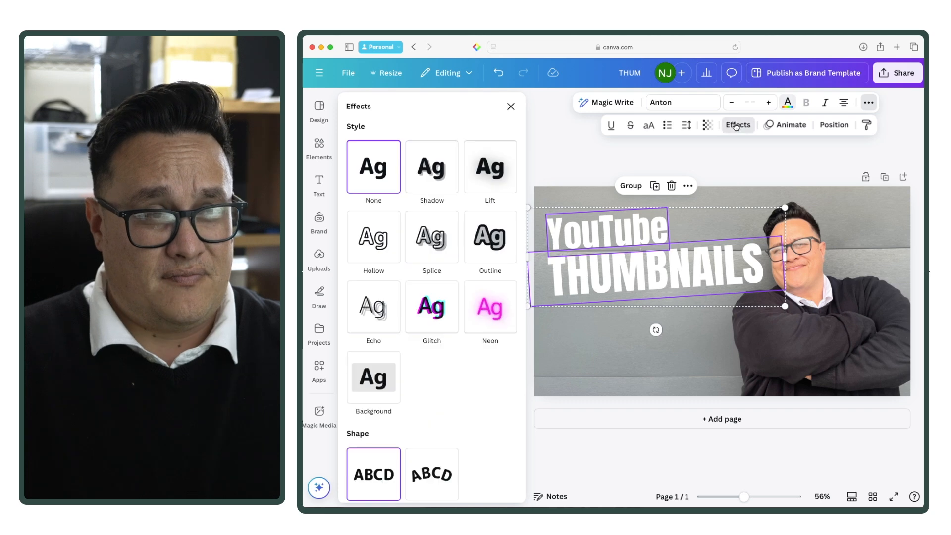
pyautogui.click(494, 172)
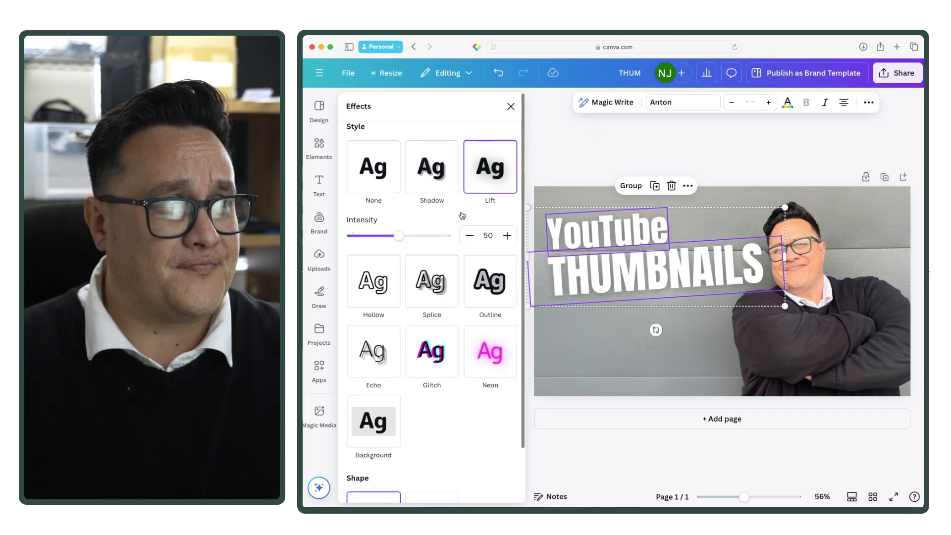
pyautogui.moveTo(402, 239); pyautogui.dragTo(474, 238)
pyautogui.scroll(-1, 496, 247)
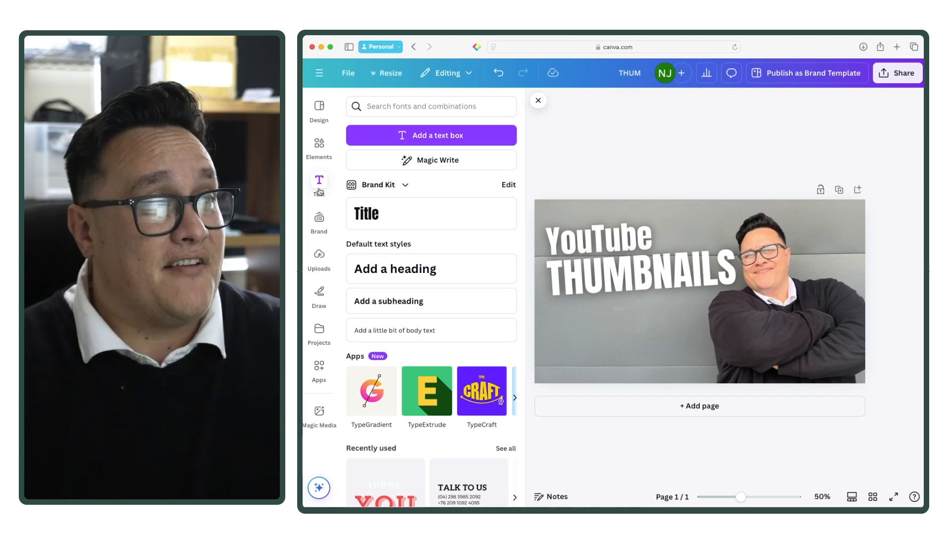
# Step: Add a square shape to the thumbnail and fill it with black
pyautogui.click(319, 143)
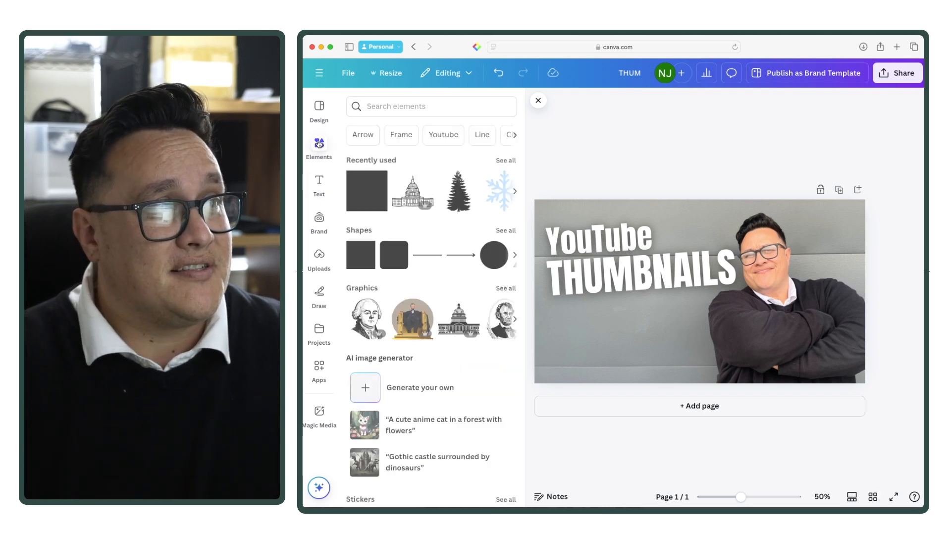
pyautogui.click(361, 201)
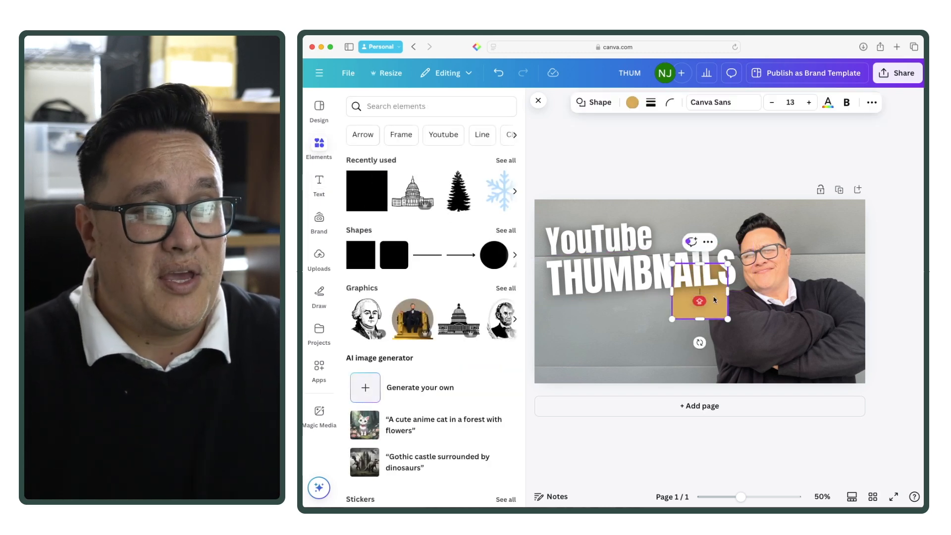
pyautogui.click(632, 104)
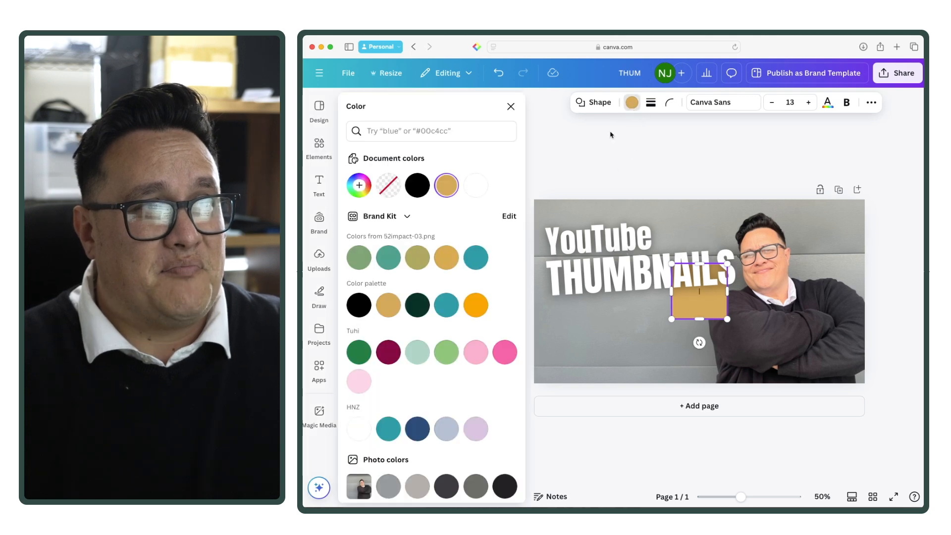
pyautogui.click(417, 184)
# Step: Stretch the black shape into a bar behind "YouTube", running off the page's left edge, and tilt it to match the text
pyautogui.moveTo(707, 315); pyautogui.dragTo(658, 244)
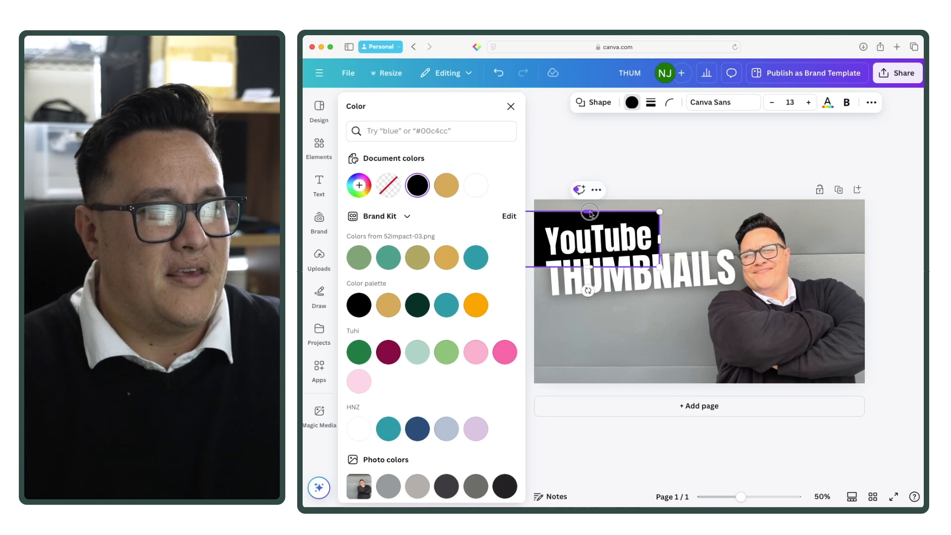
pyautogui.moveTo(589, 212); pyautogui.dragTo(588, 217)
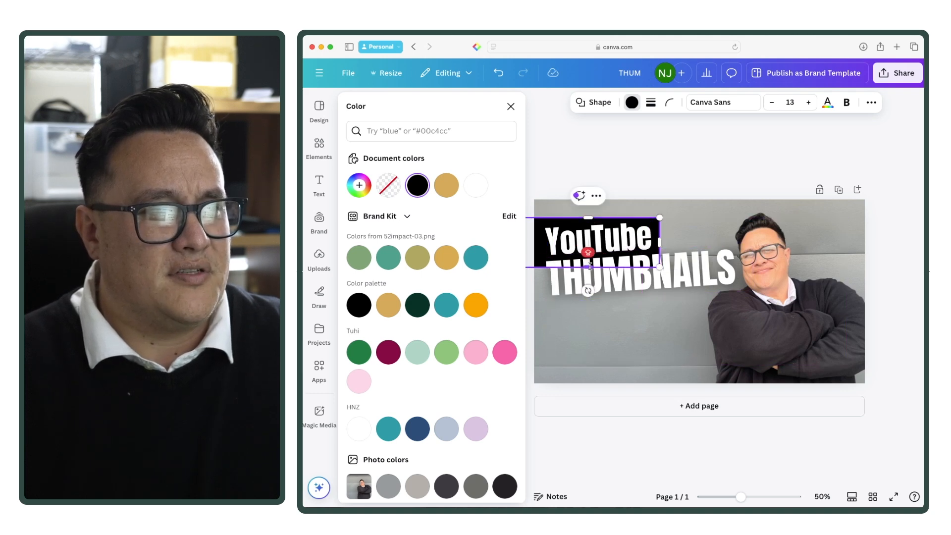
pyautogui.moveTo(589, 266); pyautogui.dragTo(593, 288)
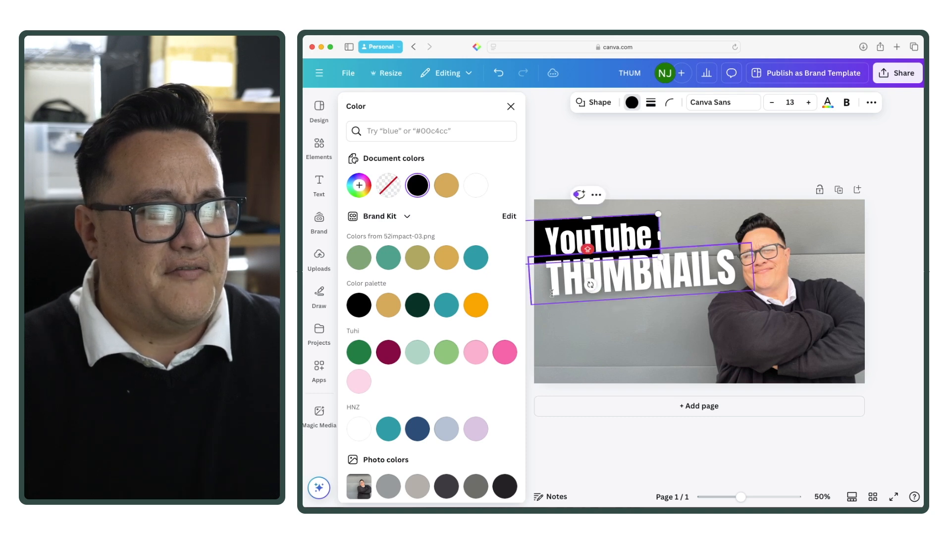
pyautogui.click(511, 106)
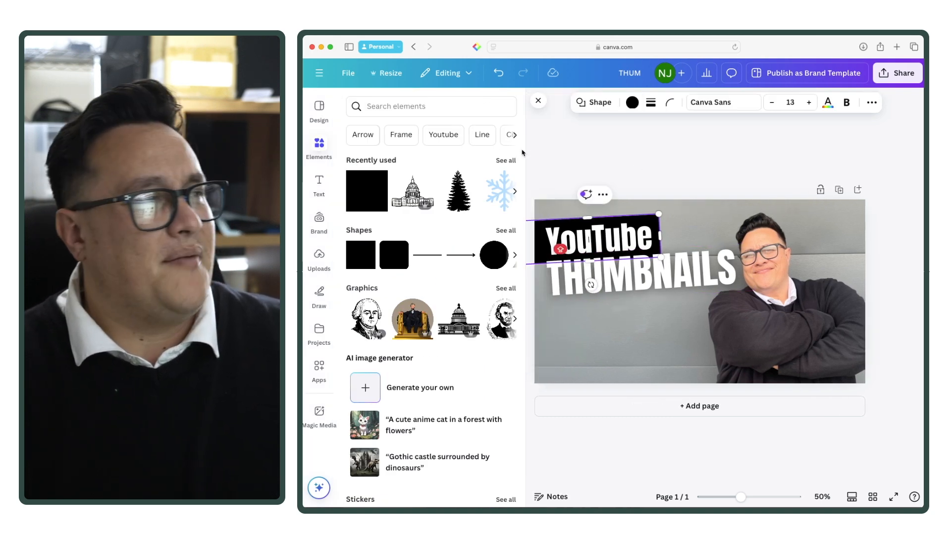
# Step: Add the red square YouTube play-button graphic from a "YouTube" element search and place it small and slightly tilted below "THUMBNAILS"
pyautogui.click(396, 107)
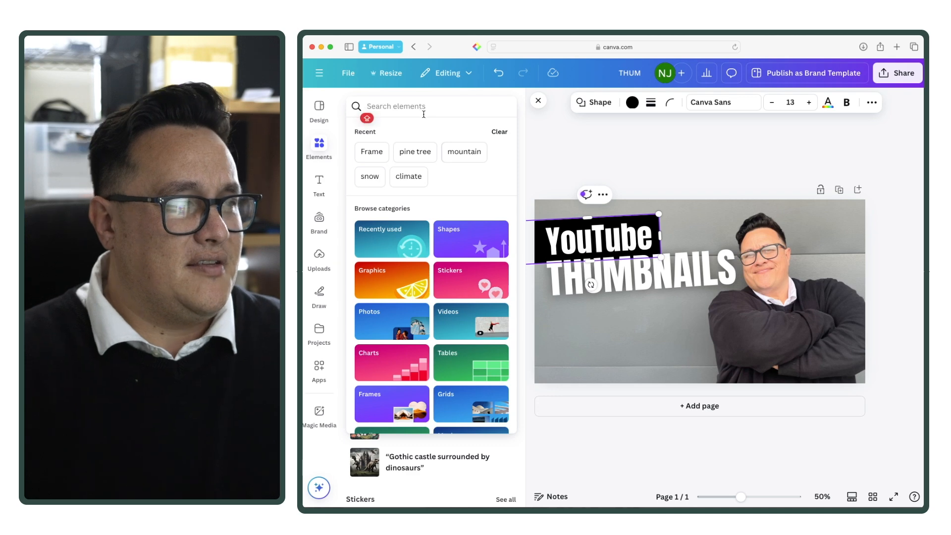
pyautogui.write('YOU')
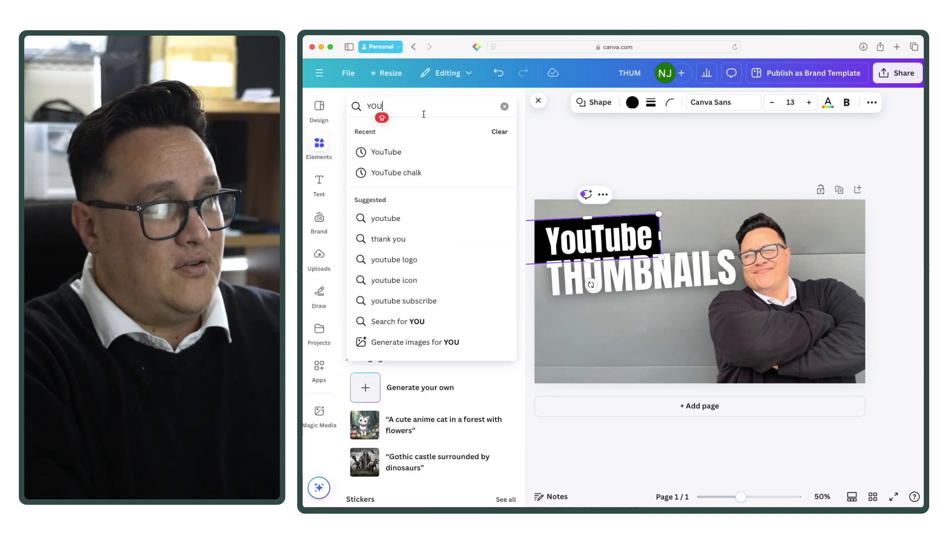
pyautogui.click(391, 151)
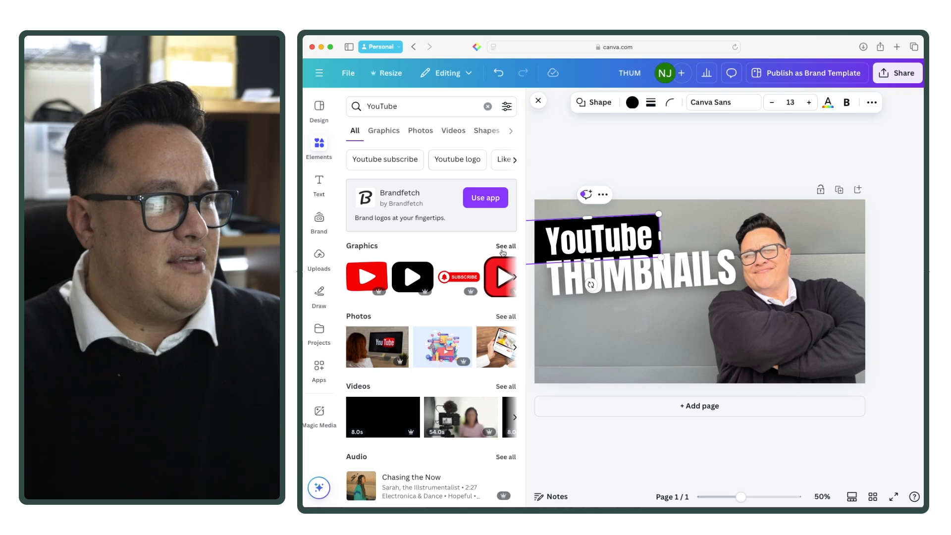
pyautogui.click(502, 250)
pyautogui.scroll(-3, 376, 287)
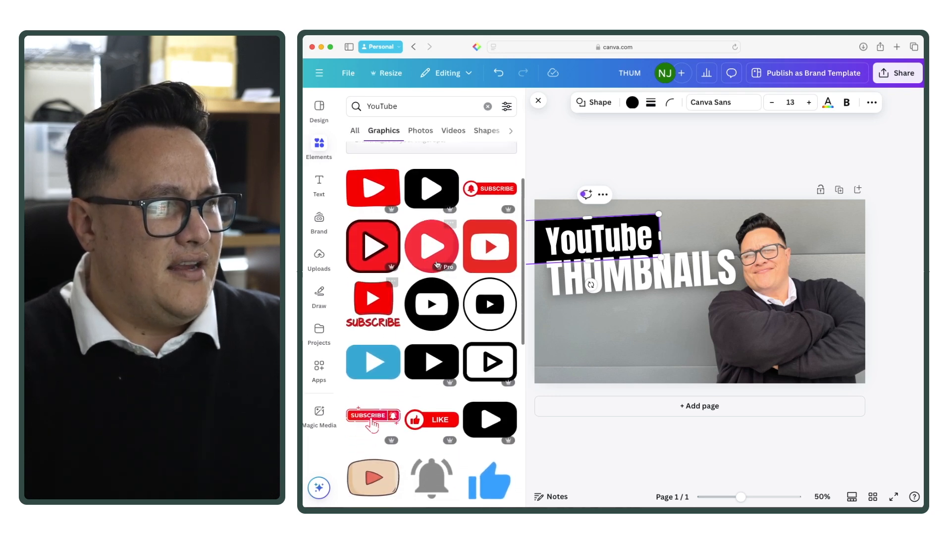
pyautogui.click(488, 248)
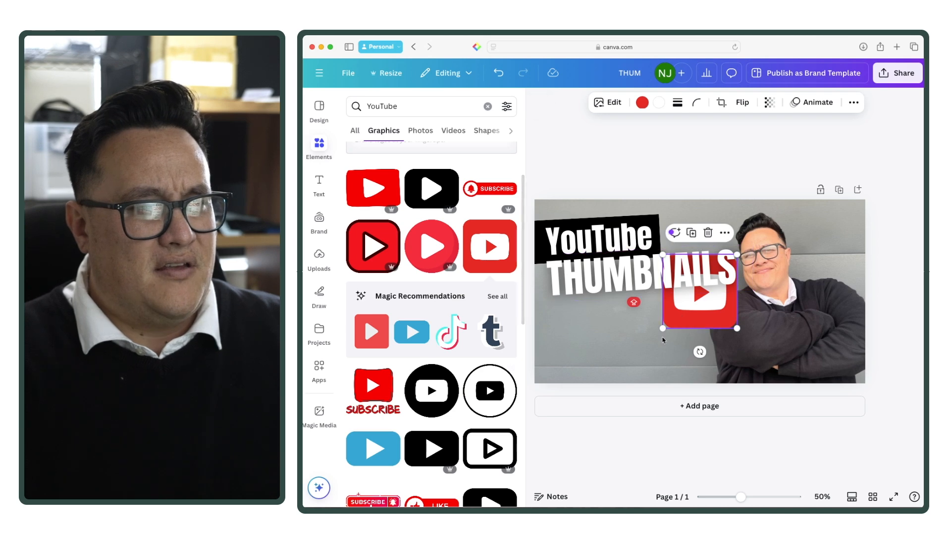
pyautogui.moveTo(662, 328); pyautogui.dragTo(604, 308)
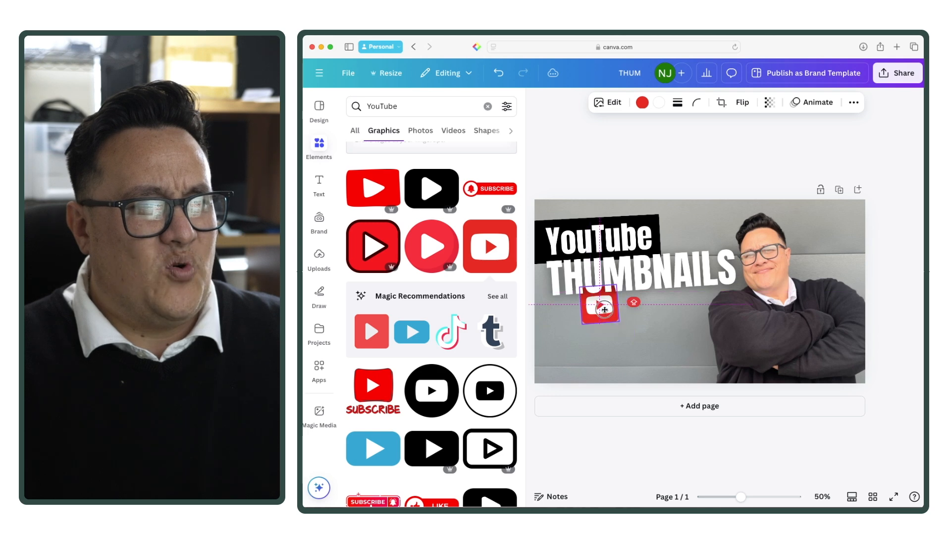
# Step: Search the elements library for "CORNER" and show all matching graphics
pyautogui.click(557, 177)
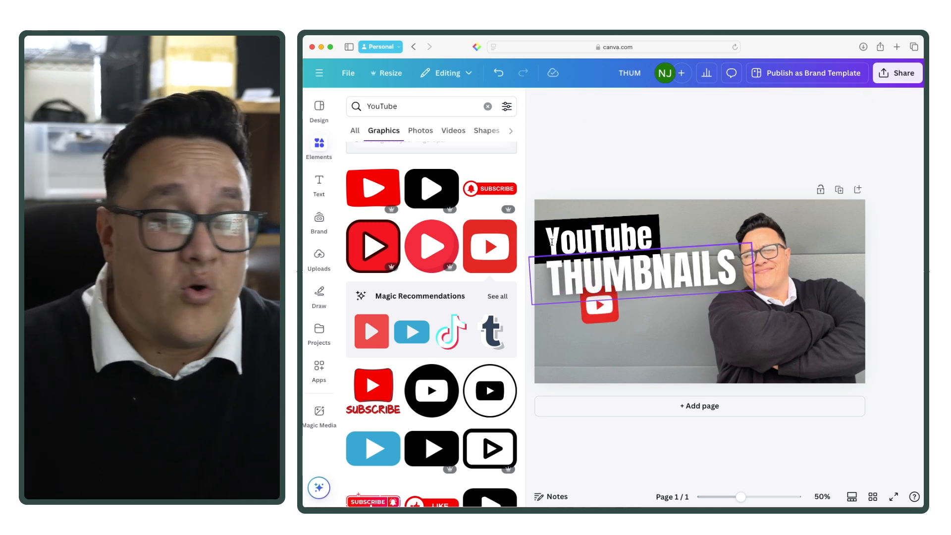
pyautogui.click(488, 106)
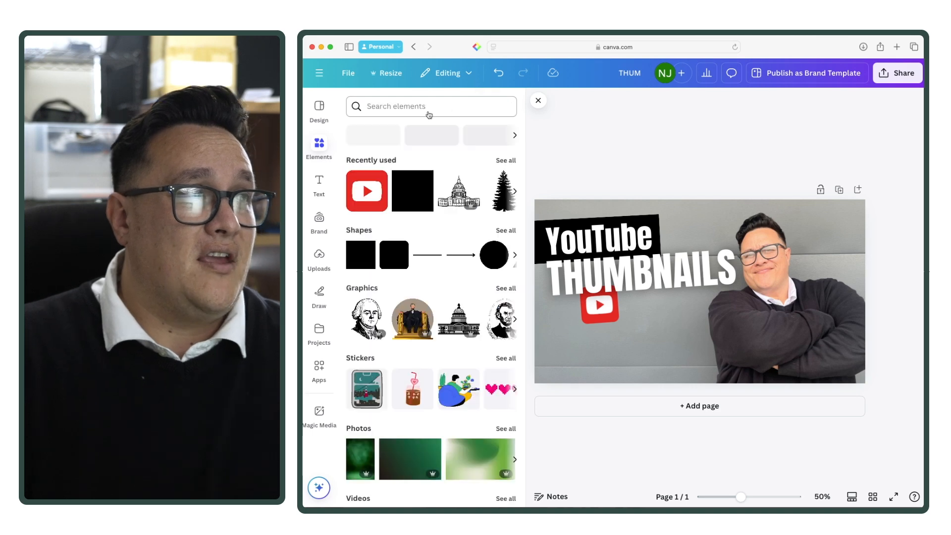
pyautogui.click(426, 107)
pyautogui.write('coRNER')
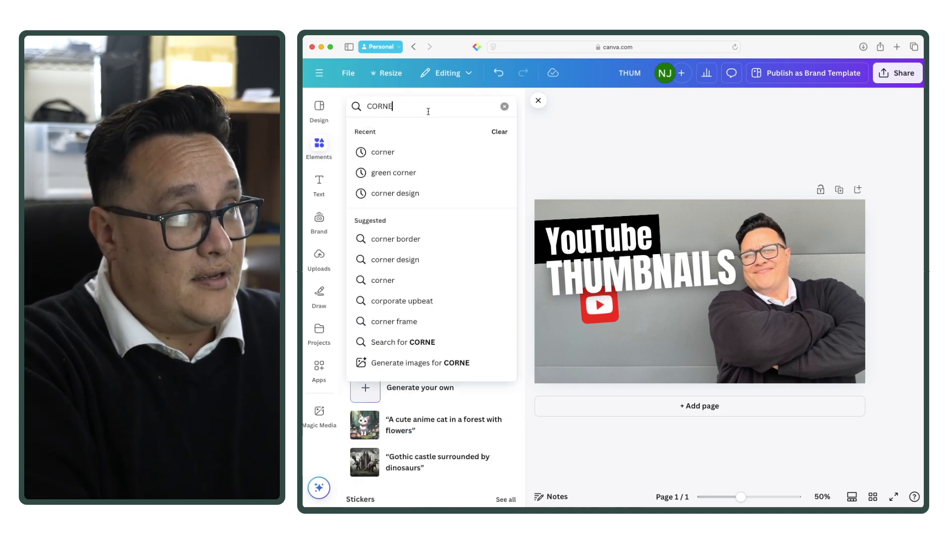
pyautogui.press('Return')
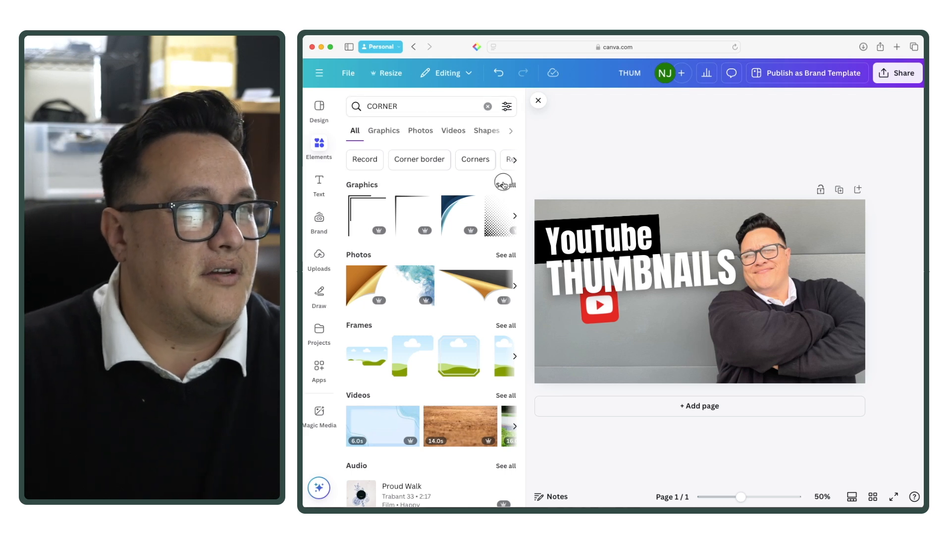
pyautogui.click(503, 185)
pyautogui.scroll(-2, 427, 299)
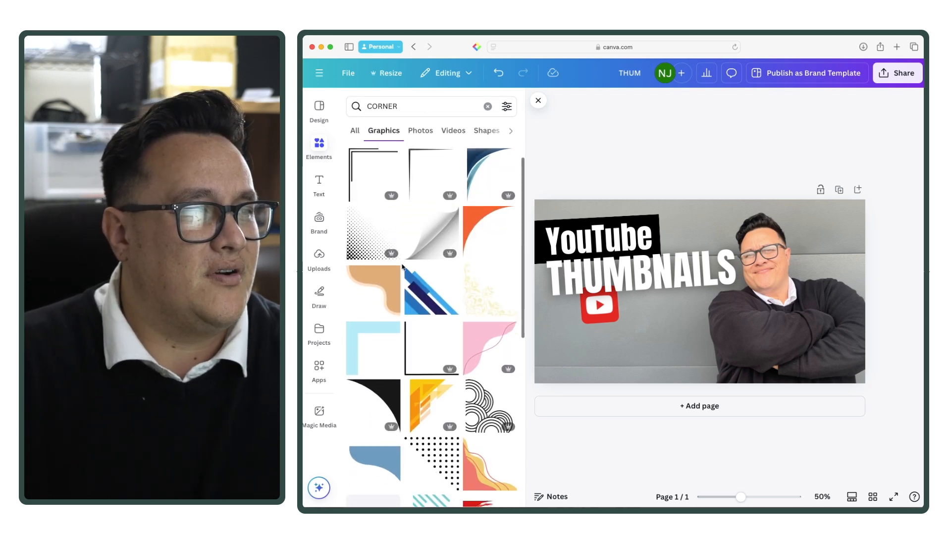
# Step: Add the blue diagonal-stripe corner graphic, turn it upside down and fit it into the page's upper-right corner
pyautogui.click(427, 299)
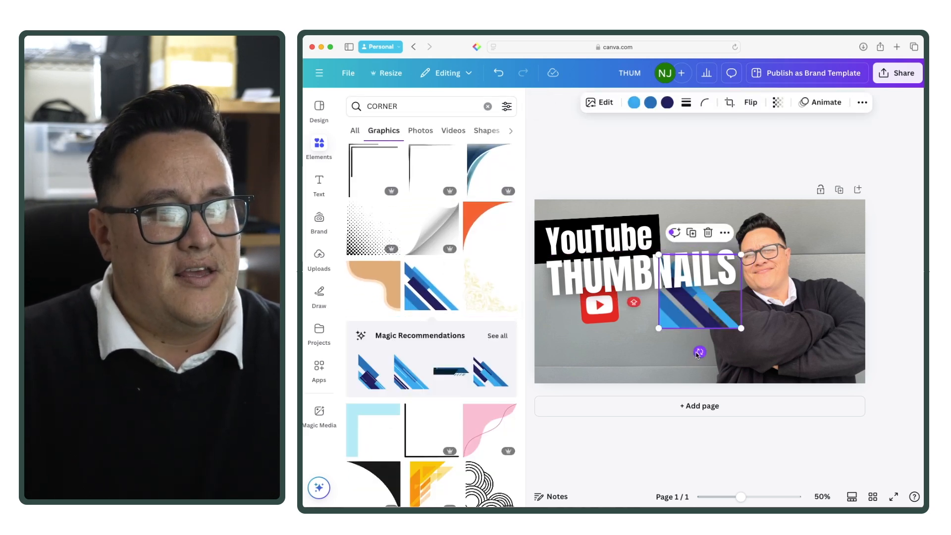
pyautogui.moveTo(699, 352); pyautogui.dragTo(705, 244)
pyautogui.moveTo(723, 309); pyautogui.dragTo(850, 254)
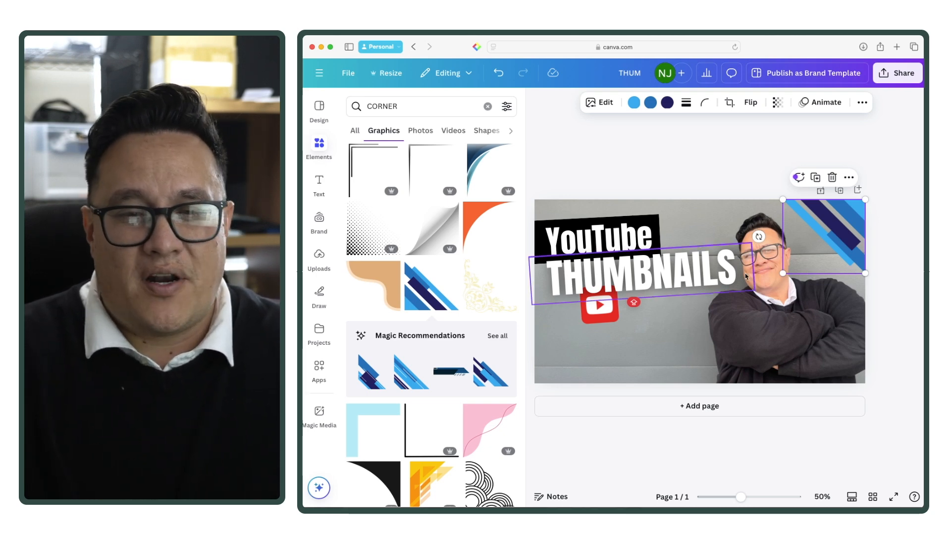
# Step: Recolour the corner graphic's light blue and navy stripes red and its medium blue stripes white, using the document colours
pyautogui.click(634, 103)
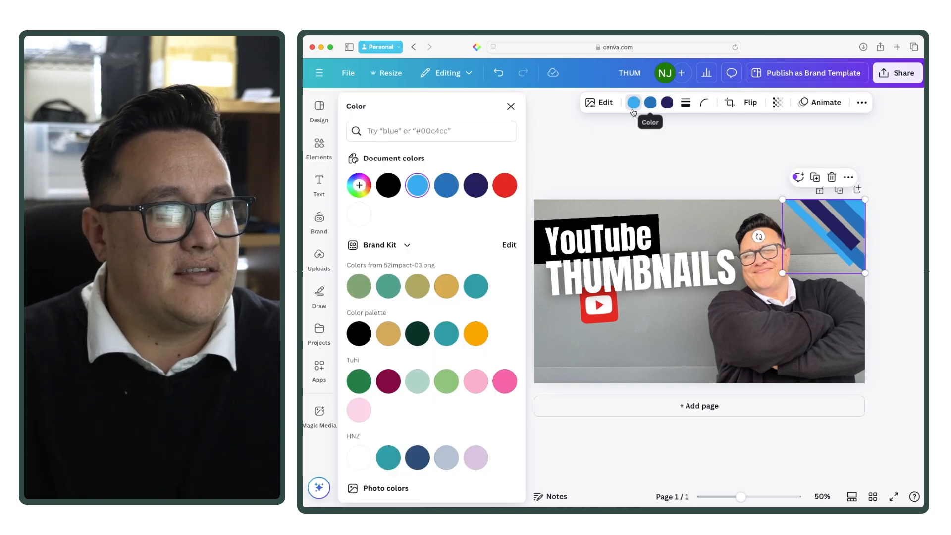
pyautogui.click(506, 185)
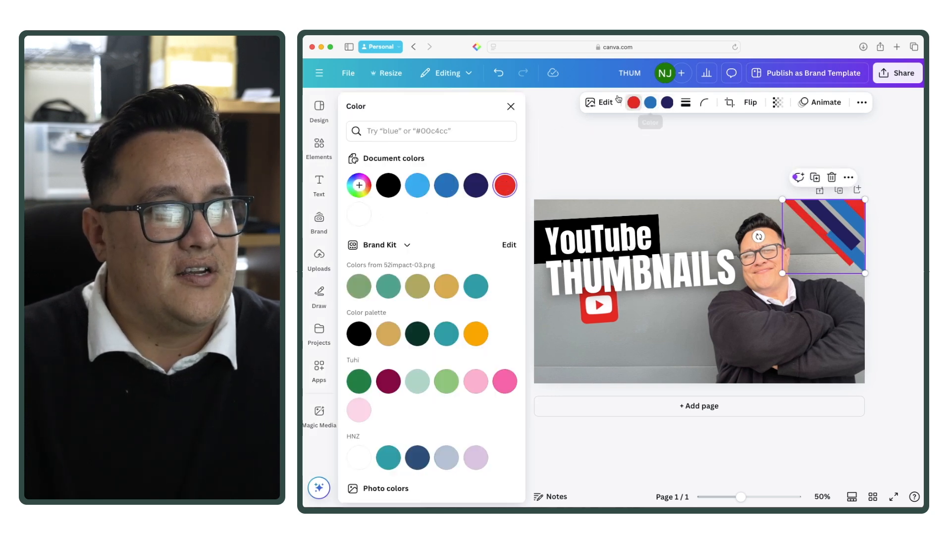
pyautogui.click(650, 104)
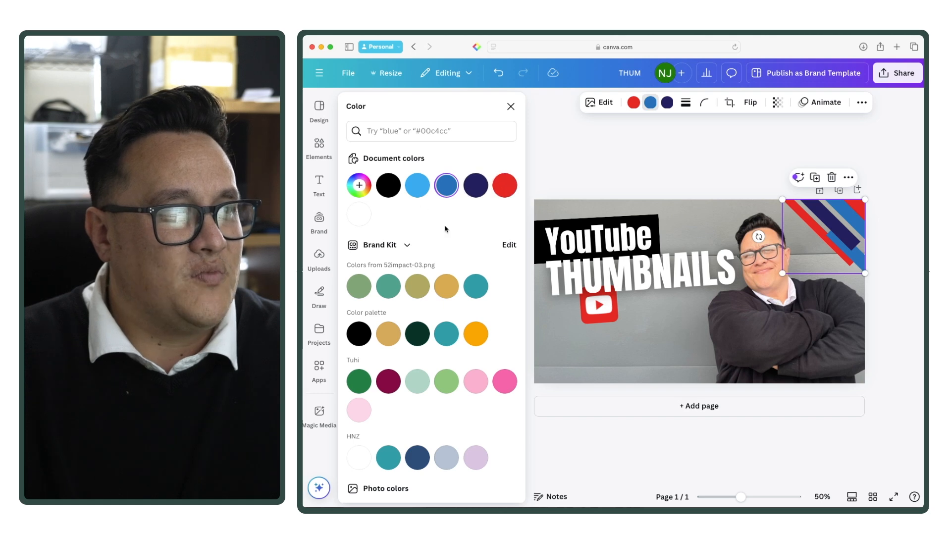
pyautogui.click(360, 213)
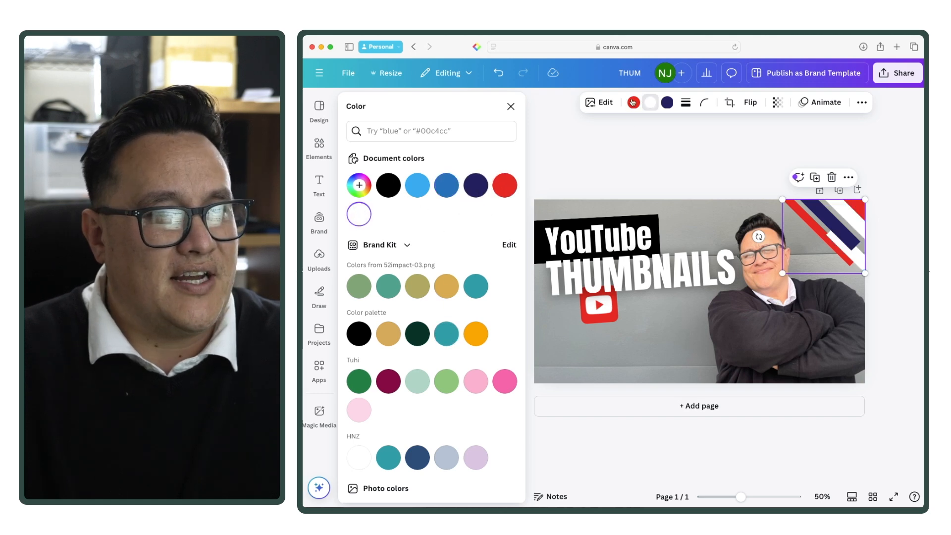
pyautogui.click(665, 103)
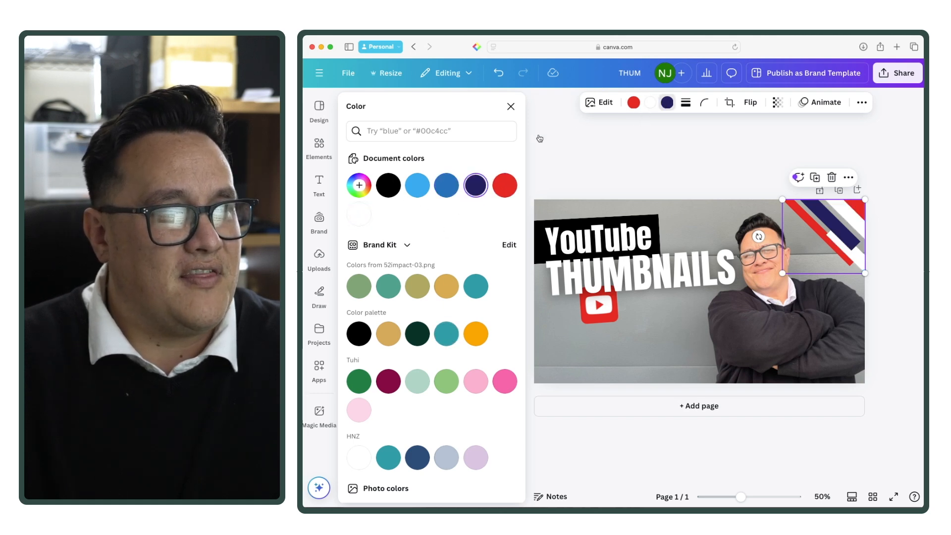
pyautogui.click(507, 182)
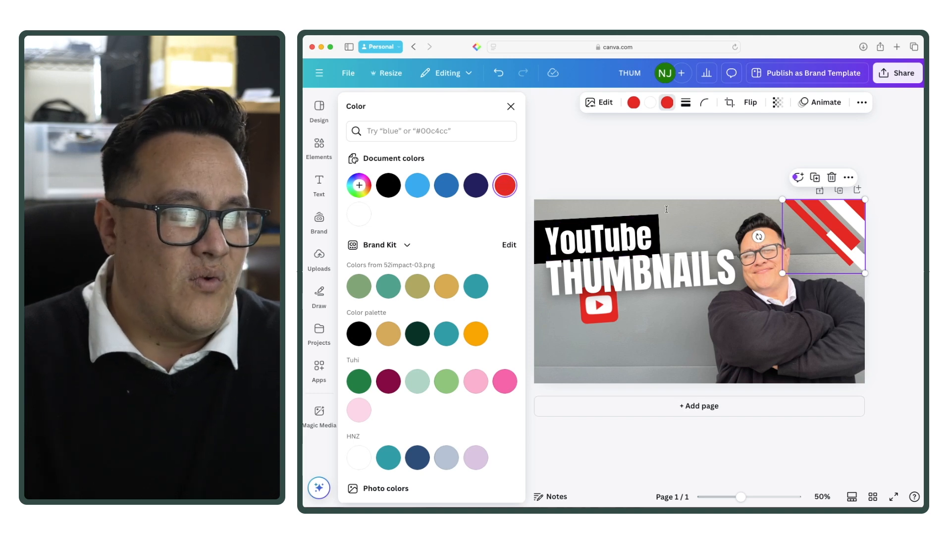
# Step: Fill the black bar behind "YouTube" with the document's red
pyautogui.click(535, 224)
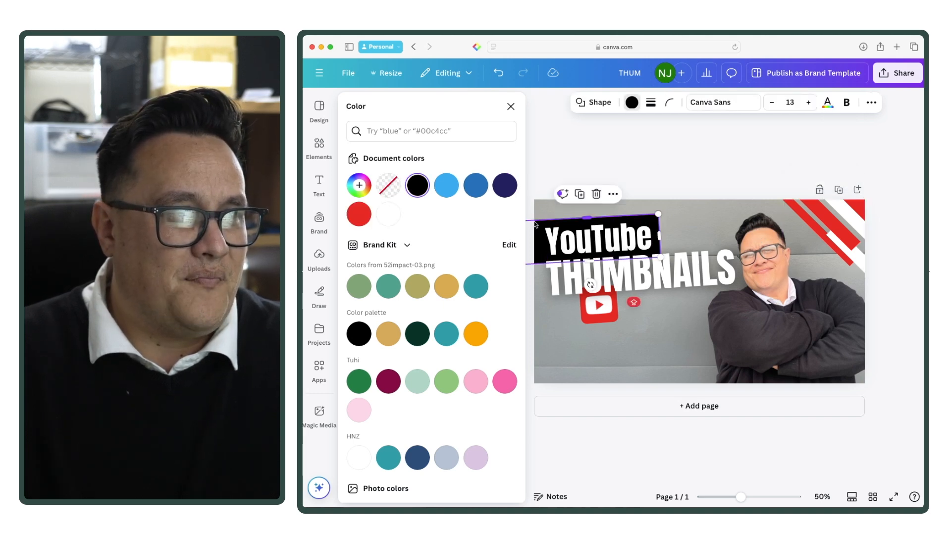
pyautogui.click(364, 216)
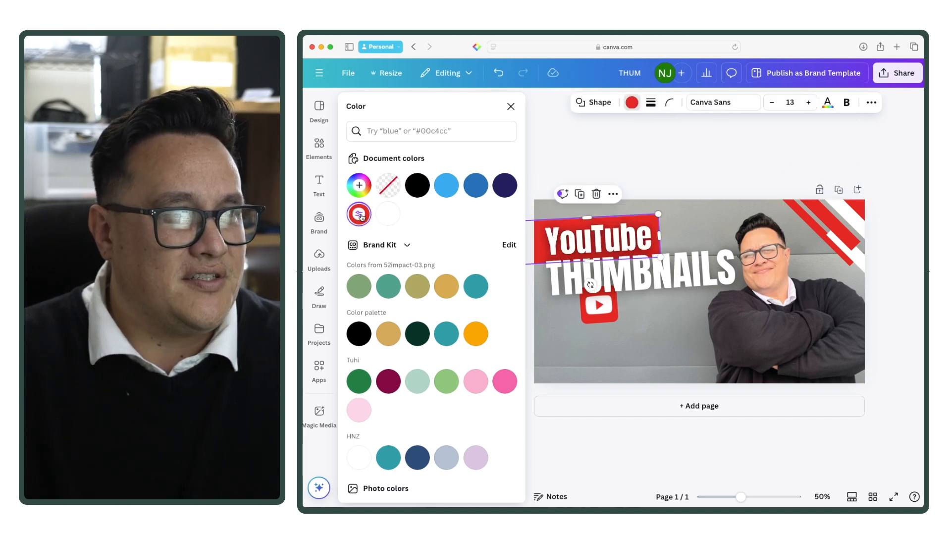
pyautogui.click(646, 167)
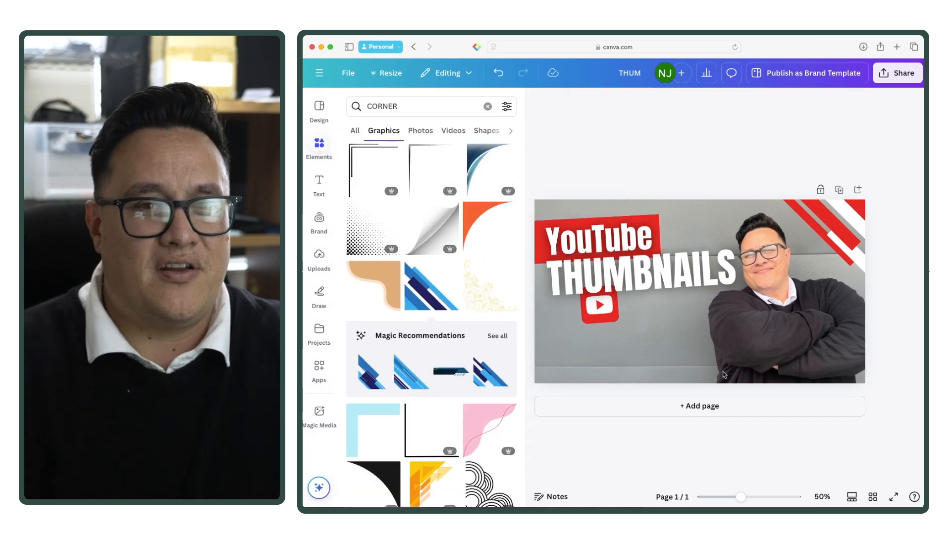
# Step: Enlarge the YouTube play-button graphic below "THUMBNAILS" to about 226 by 226
pyautogui.moveTo(739, 498)
pyautogui.mouseDown()
pyautogui.moveTo(720, 500)
pyautogui.moveTo(735, 498)
pyautogui.mouseUp()
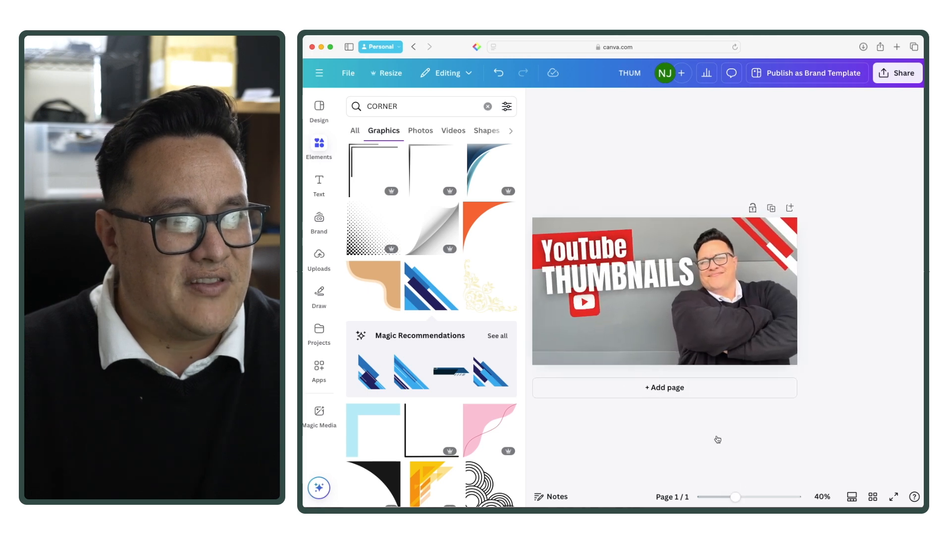
pyautogui.click(586, 307)
pyautogui.click(587, 308)
pyautogui.moveTo(602, 317); pyautogui.dragTo(631, 326)
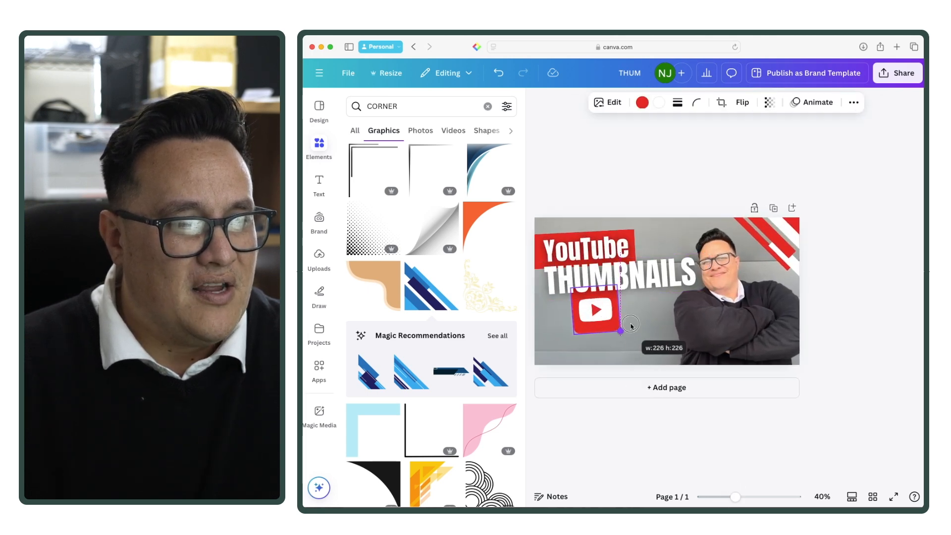